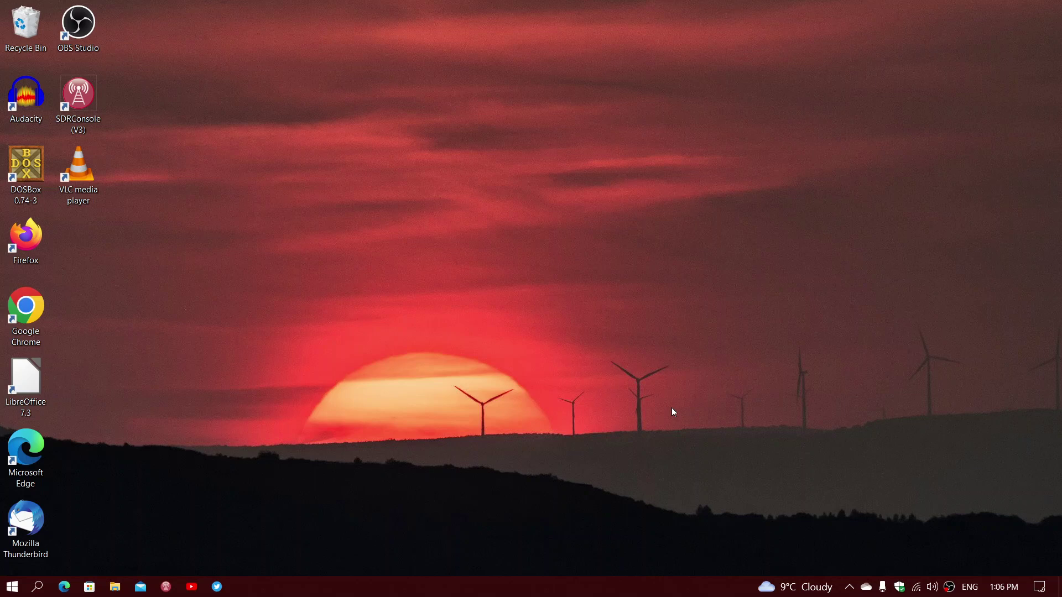
Step: Turn off Show desktop icons so only the sunset wallpaper remains
right_click(613, 323)
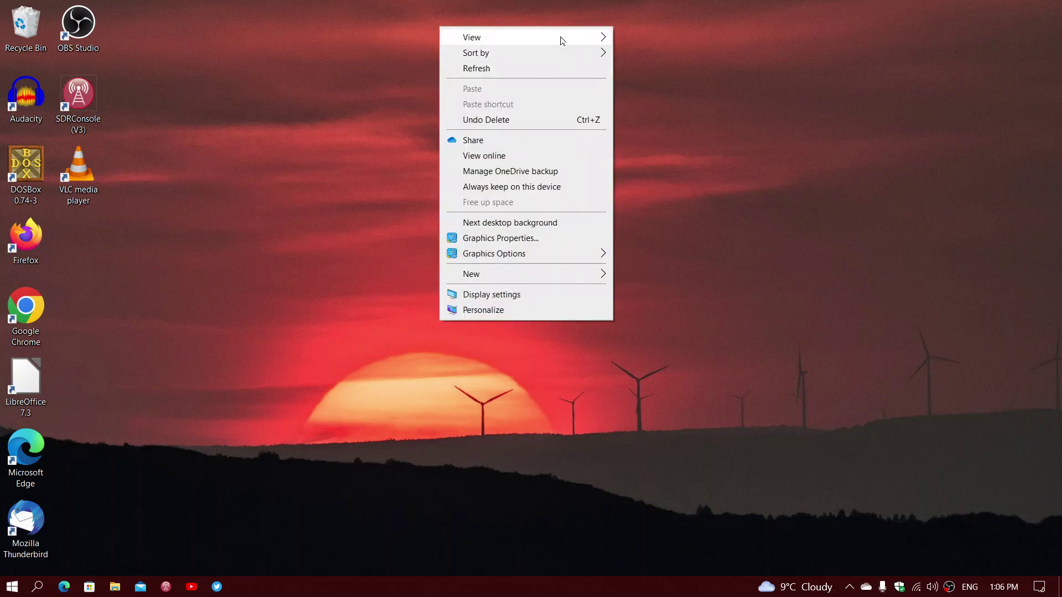
mouse_move(561, 37)
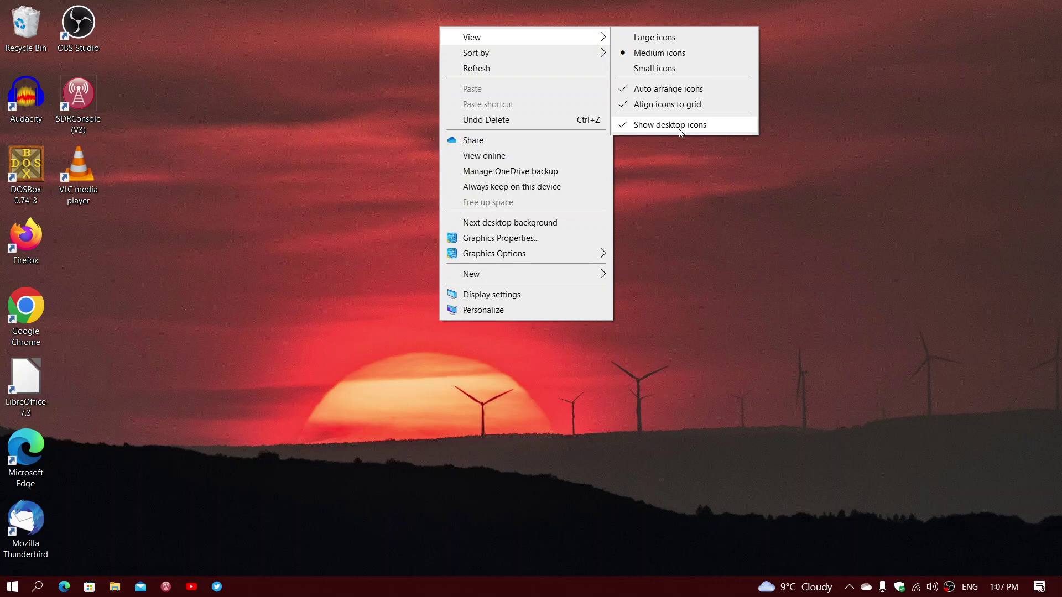
left_click(679, 129)
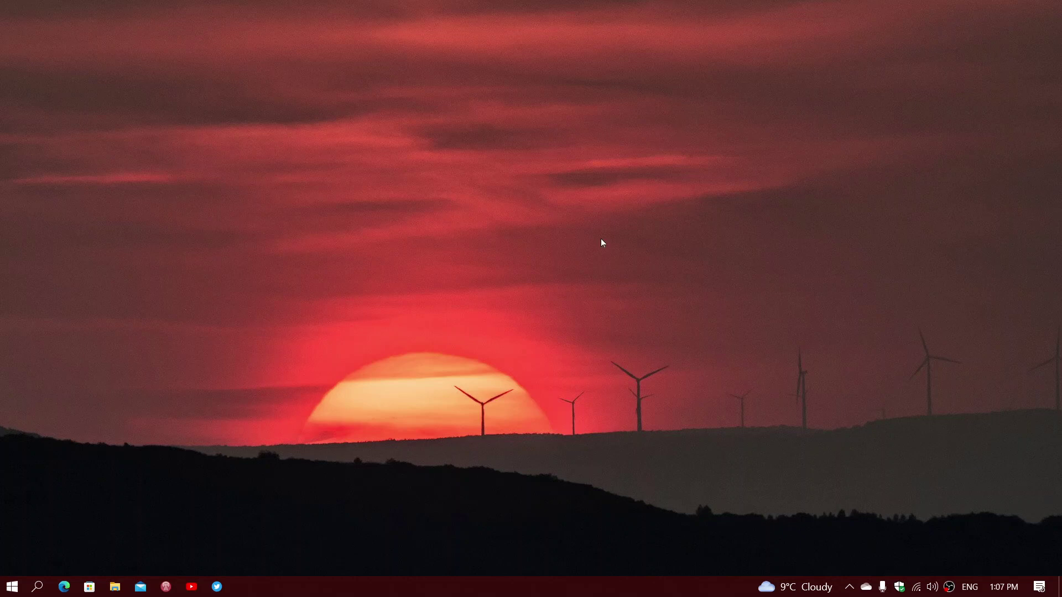
Step: Turn Show desktop icons back on
right_click(728, 343)
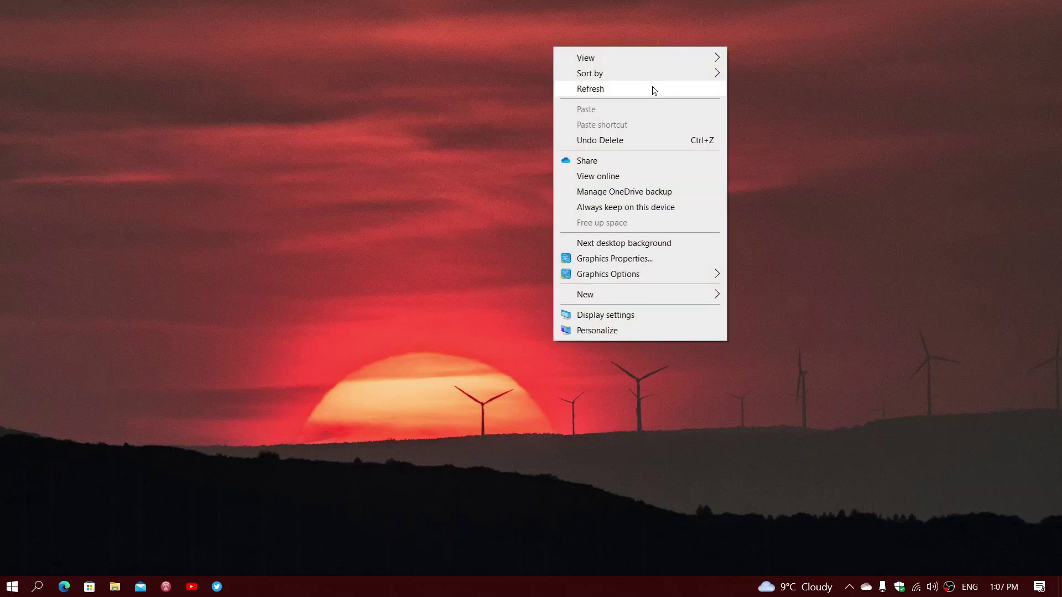
mouse_move(677, 58)
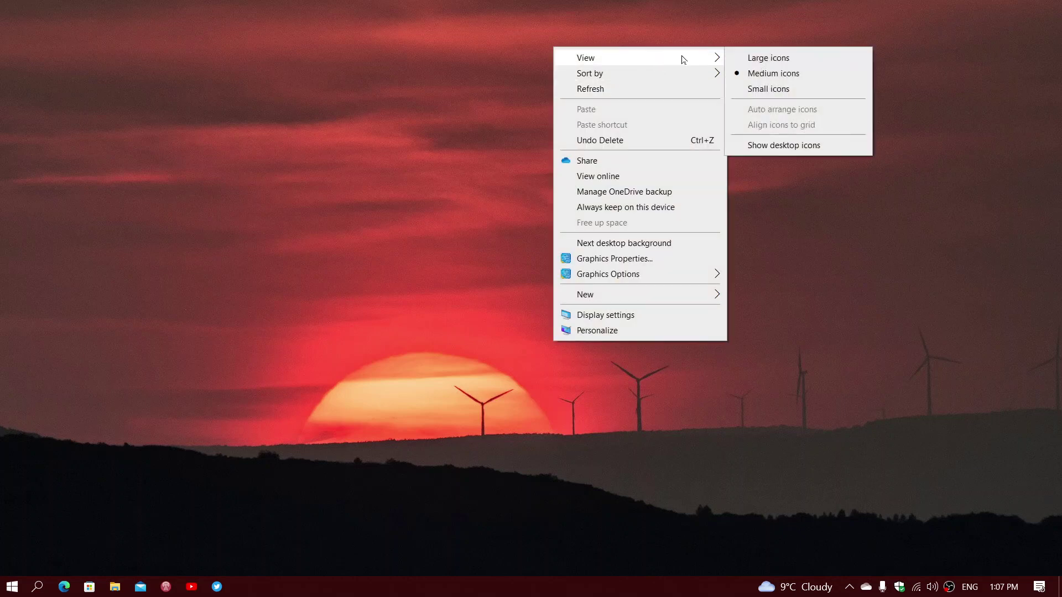
left_click(784, 146)
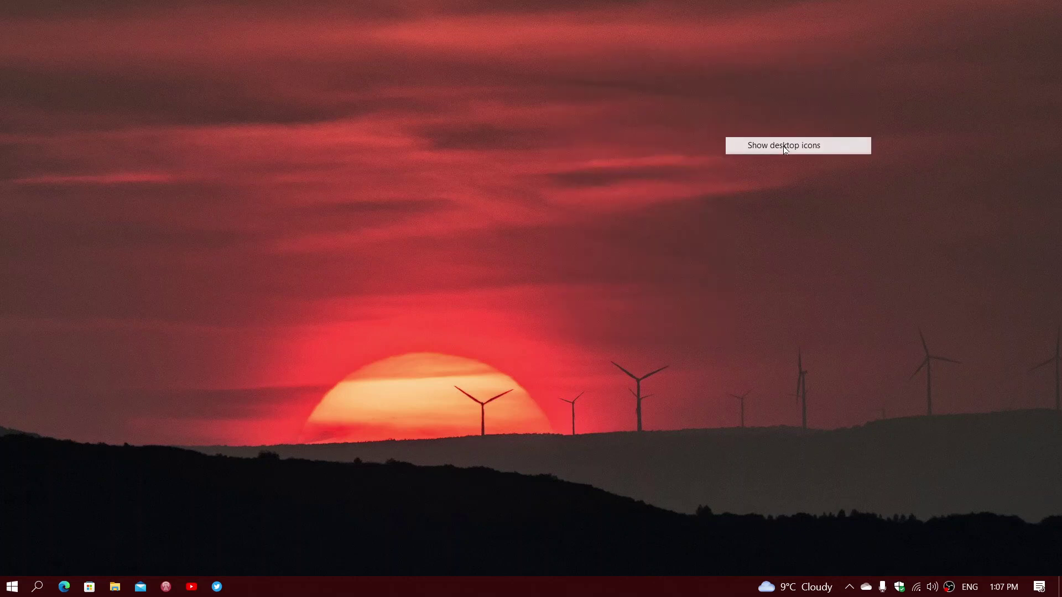
Step: Switch the desktop icons to the Small icons size
right_click(536, 168)
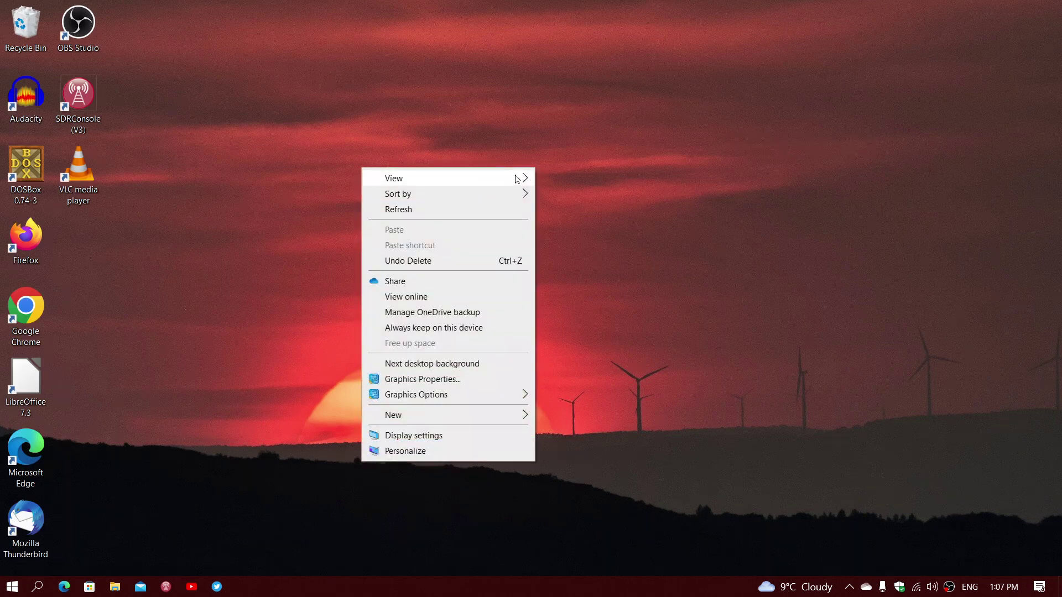
mouse_move(516, 178)
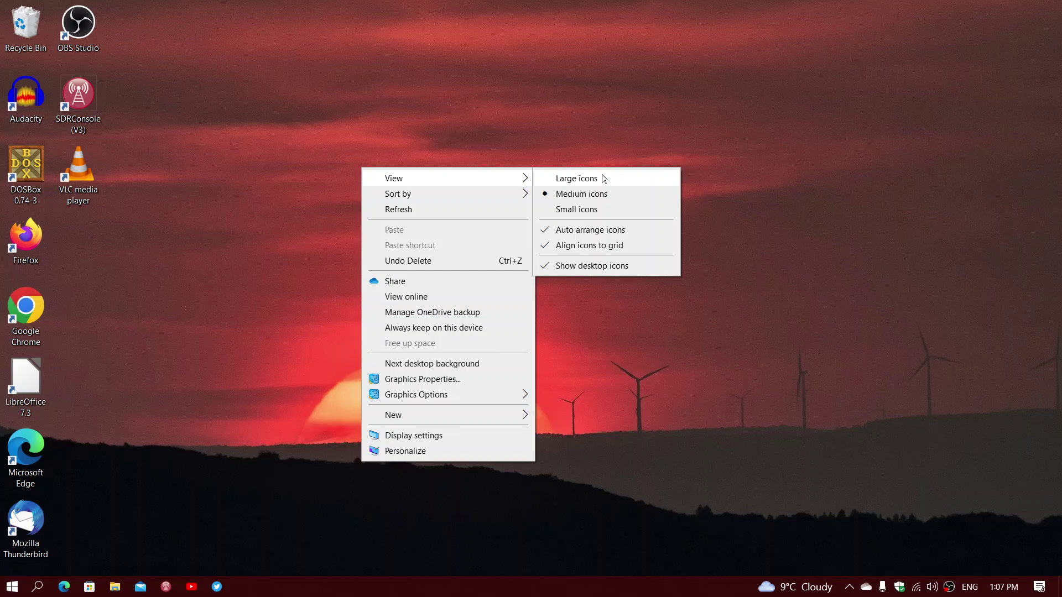
left_click(612, 214)
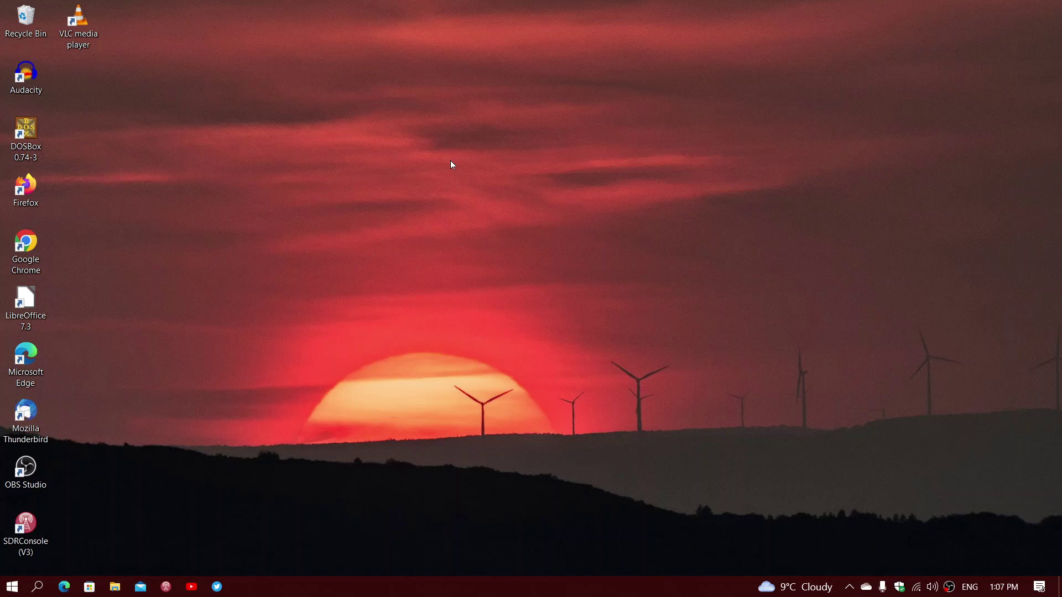
Step: Bring up the desktop context menu to reach Display settings
right_click(569, 192)
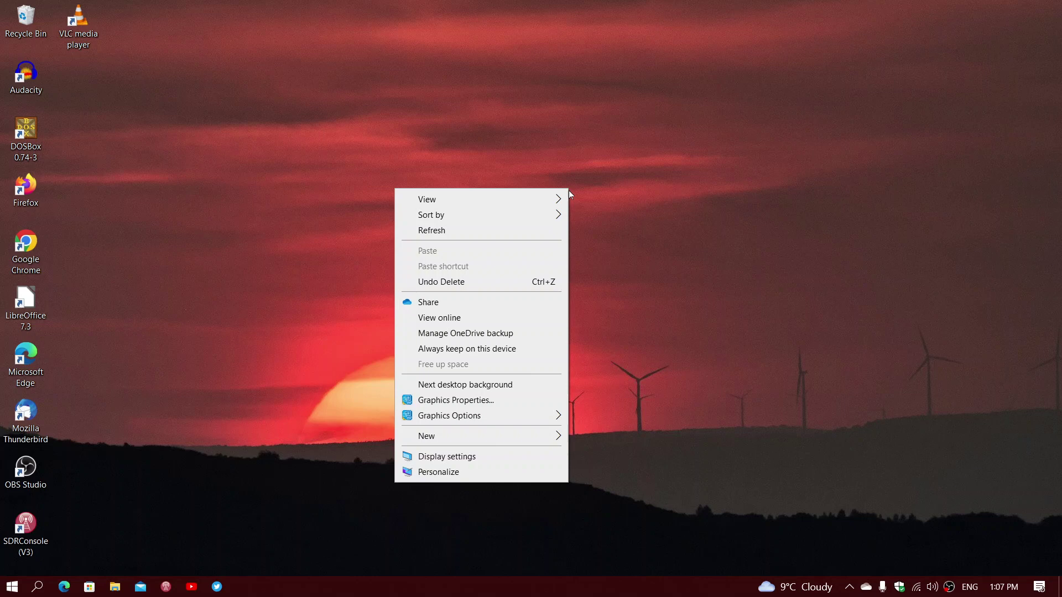
mouse_move(552, 199)
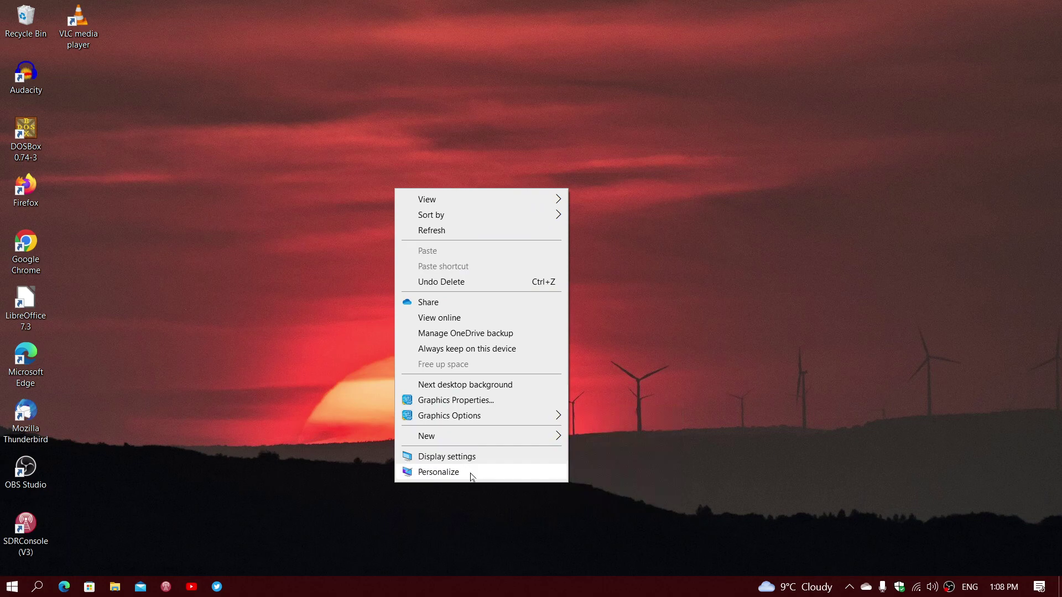
Step: Open Display settings (125% scale, 1920 × 1080), then close the Settings window
left_click(485, 461)
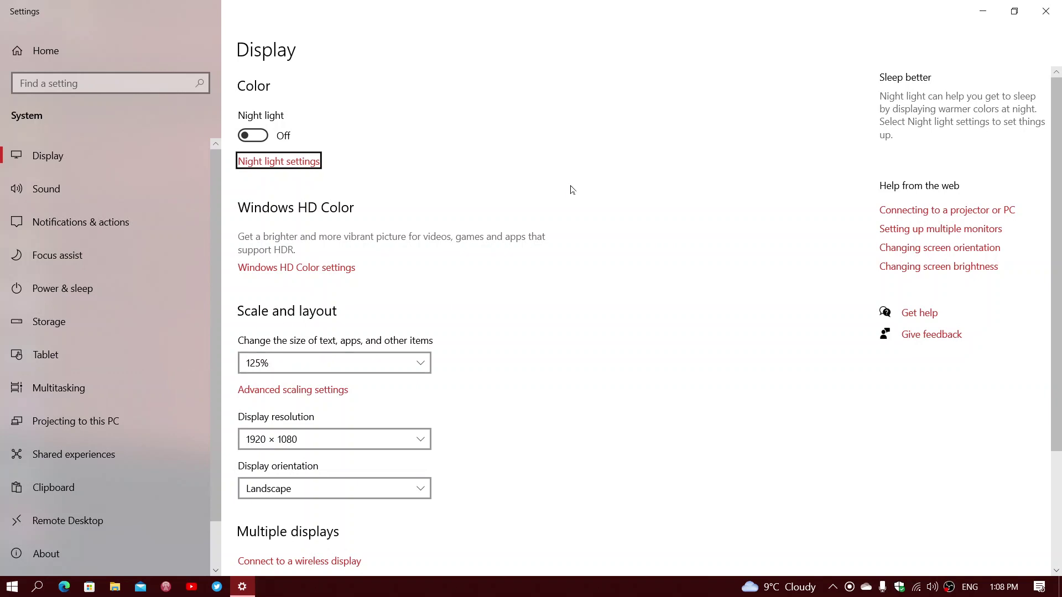
left_click(1046, 11)
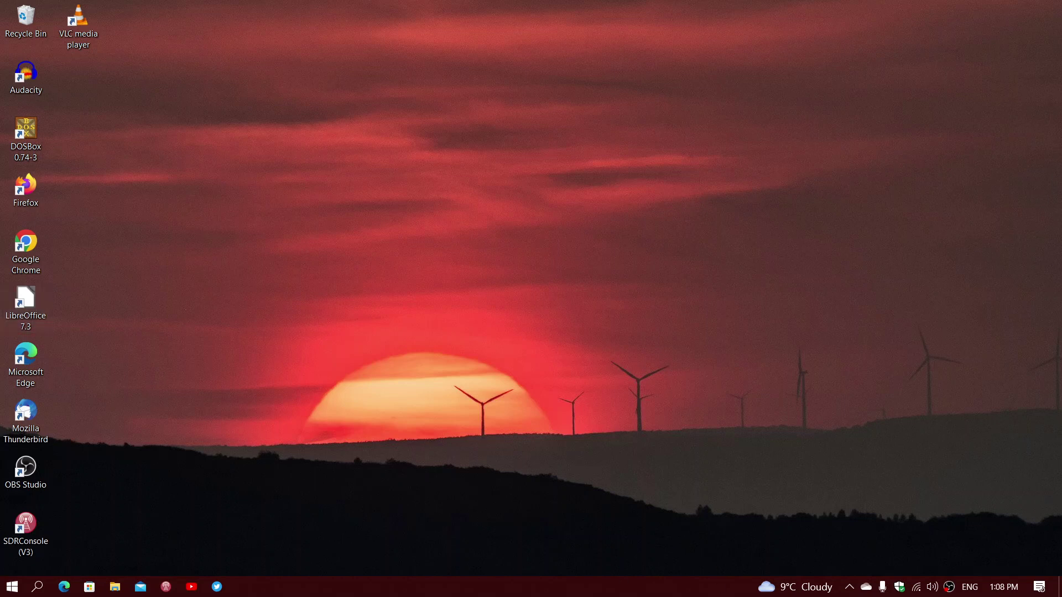
right_click(608, 343)
mouse_move(575, 54)
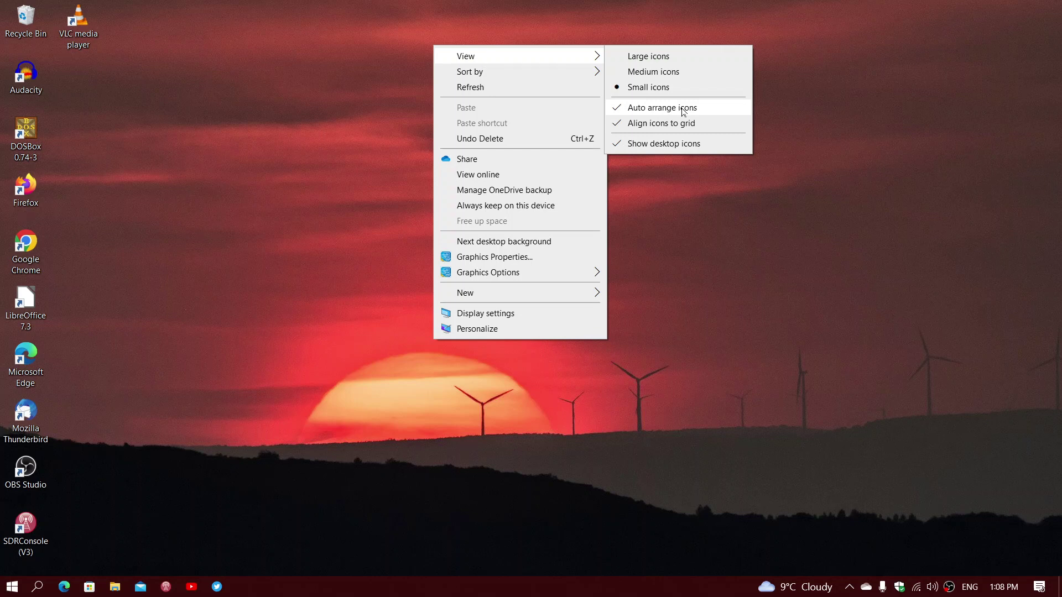
left_click(184, 89)
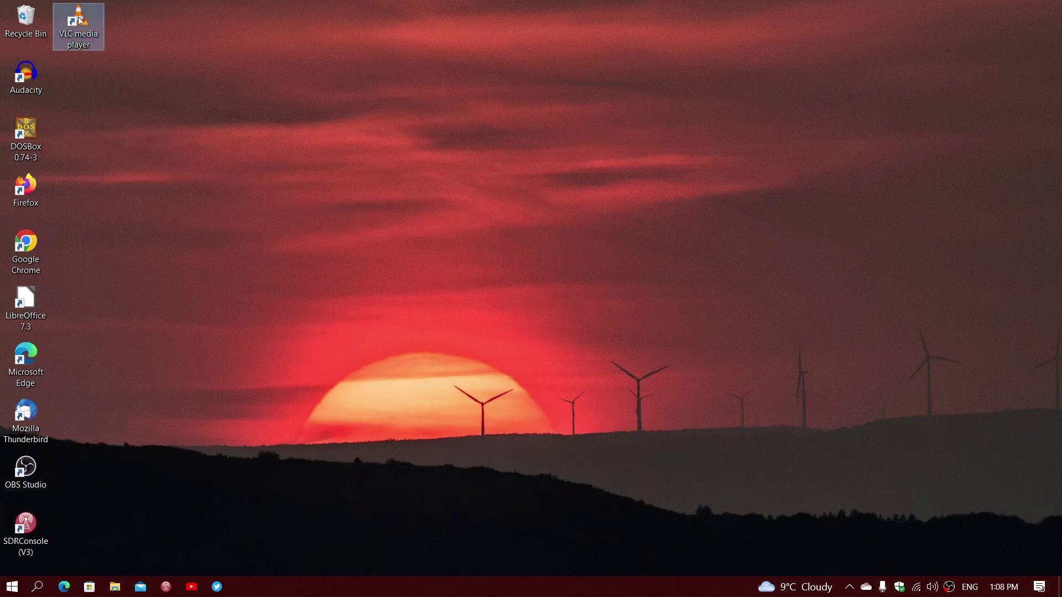
left_click_drag(56, 8, 558, 219)
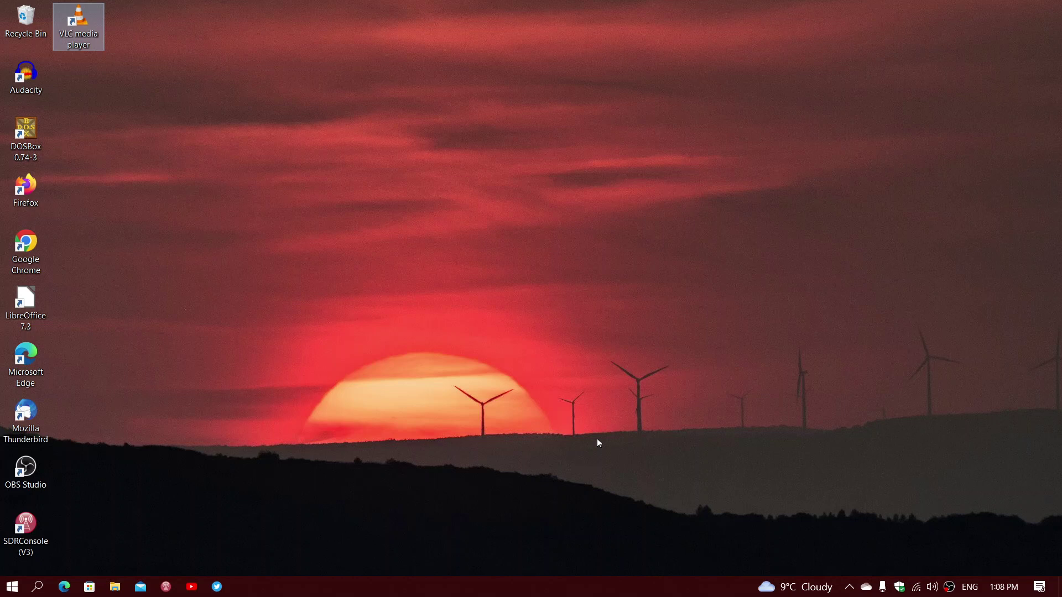
Step: Turn off Auto arrange icons in the desktop View options
right_click(564, 256)
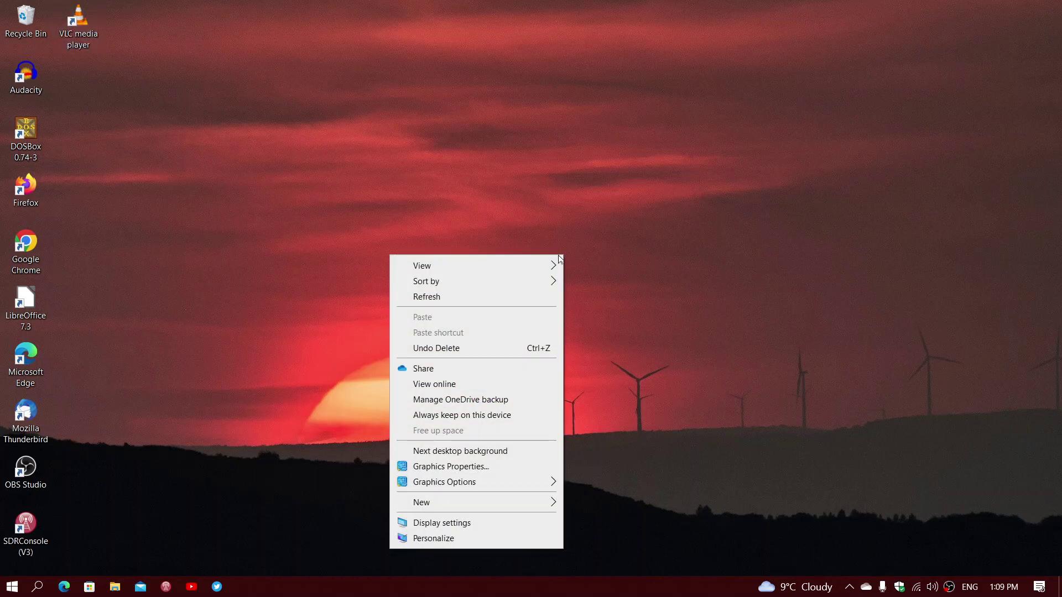
mouse_move(543, 266)
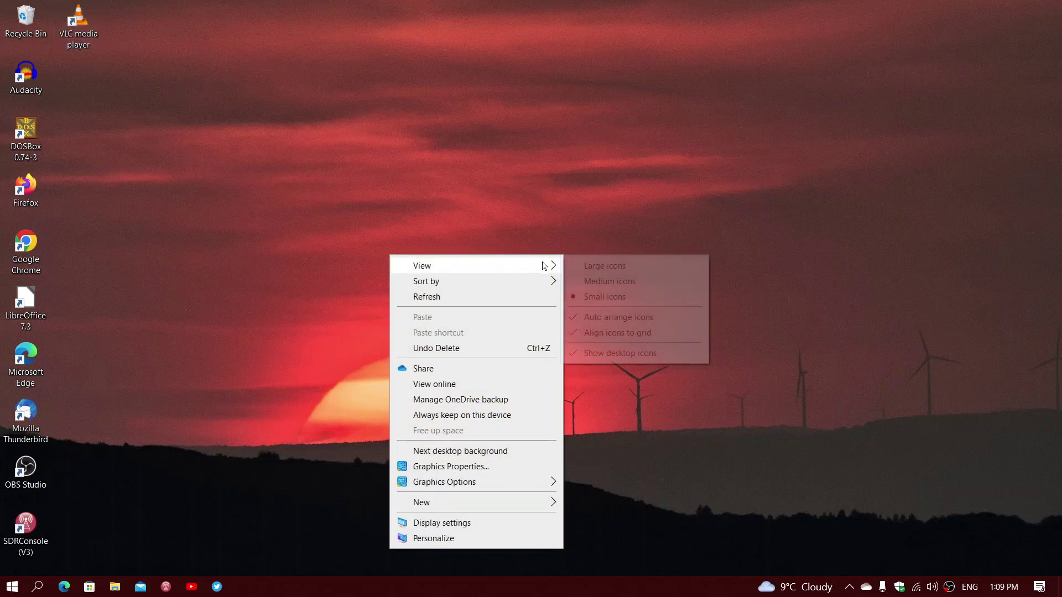
left_click(666, 318)
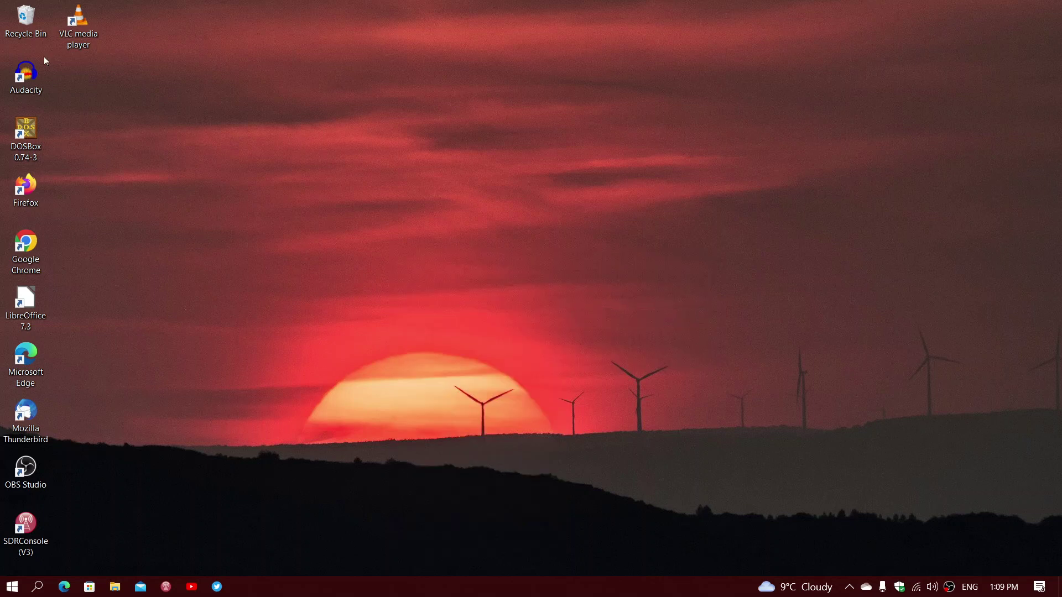
Step: Scatter VLC, Edge, Thunderbird and Chrome shortcuts across the wallpaper's right side
left_click_drag(85, 25, 795, 356)
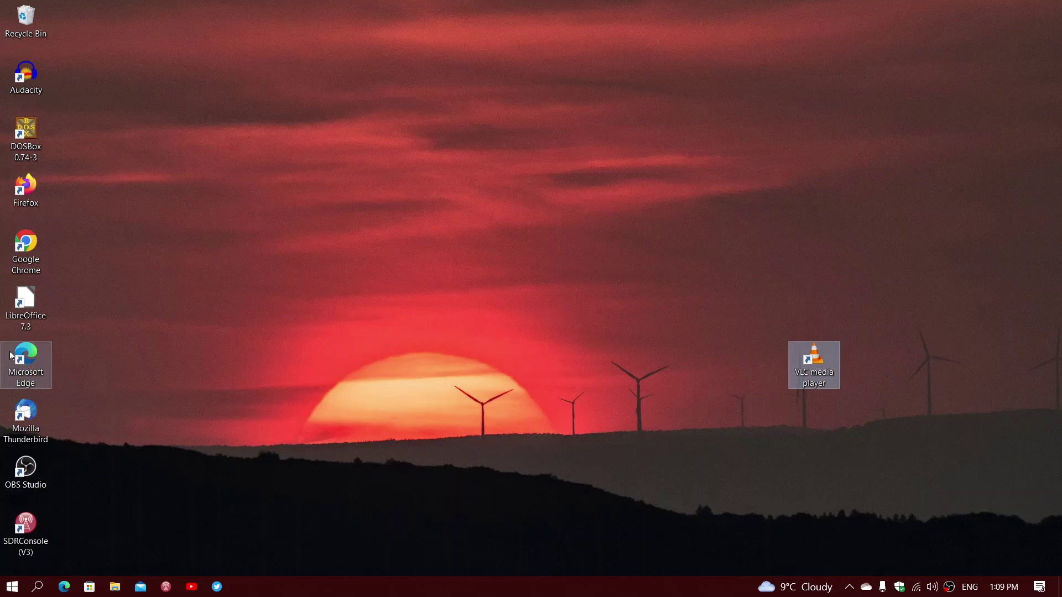
left_click_drag(25, 360, 775, 134)
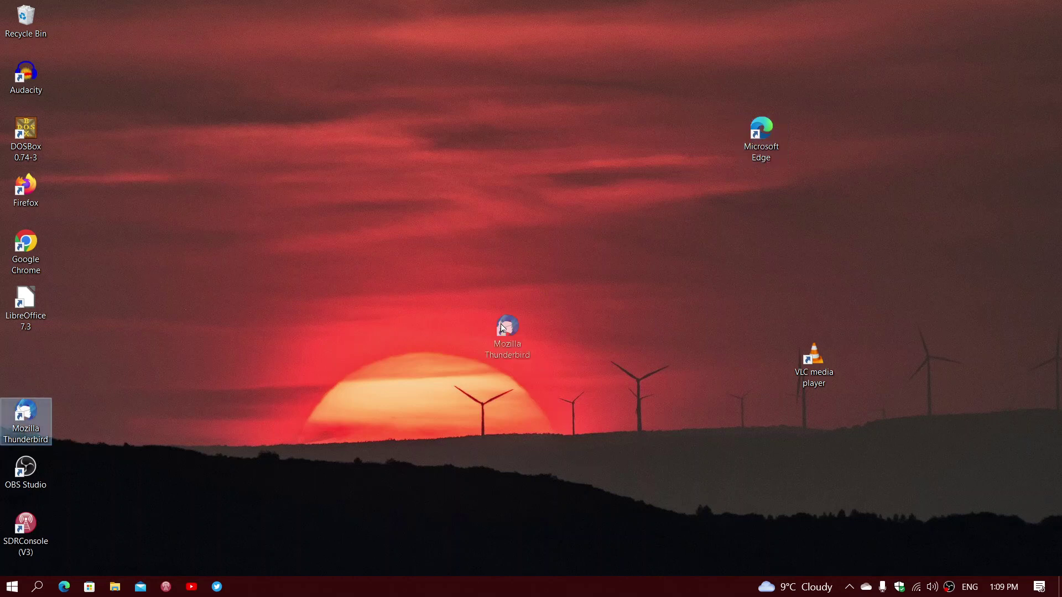
left_click_drag(502, 328, 687, 134)
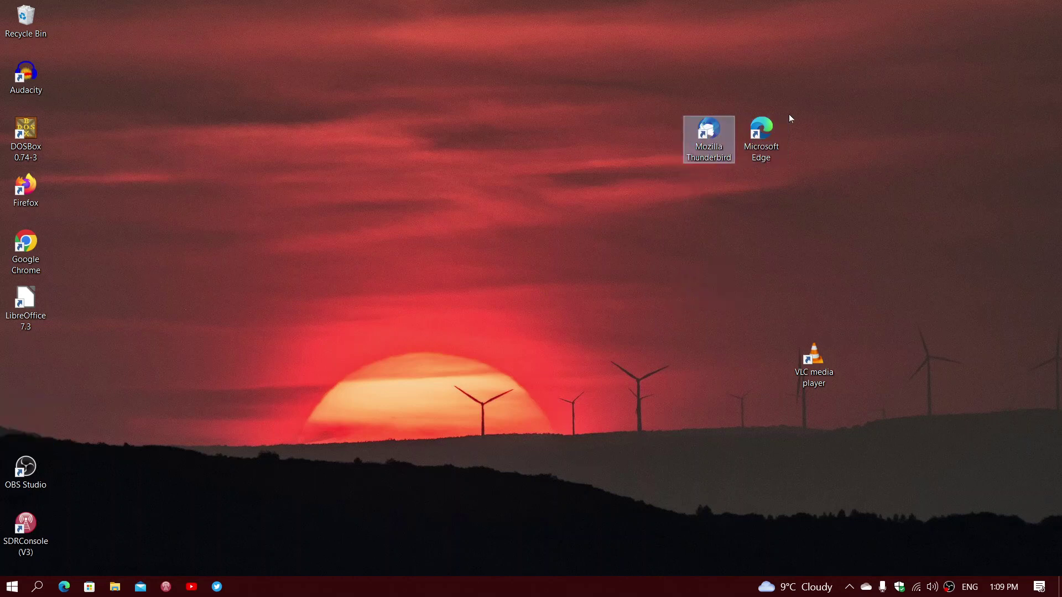
left_click_drag(25, 247, 847, 495)
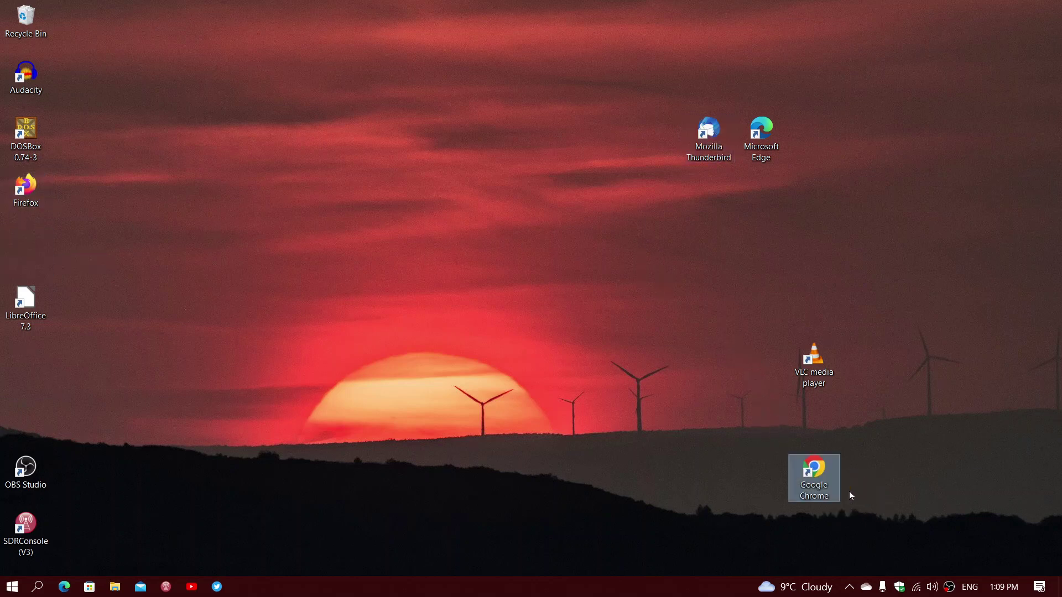
left_click(540, 206)
Step: Move Mozilla Thunderbird down to sit diagonally below and left of Microsoft Edge
right_click(537, 205)
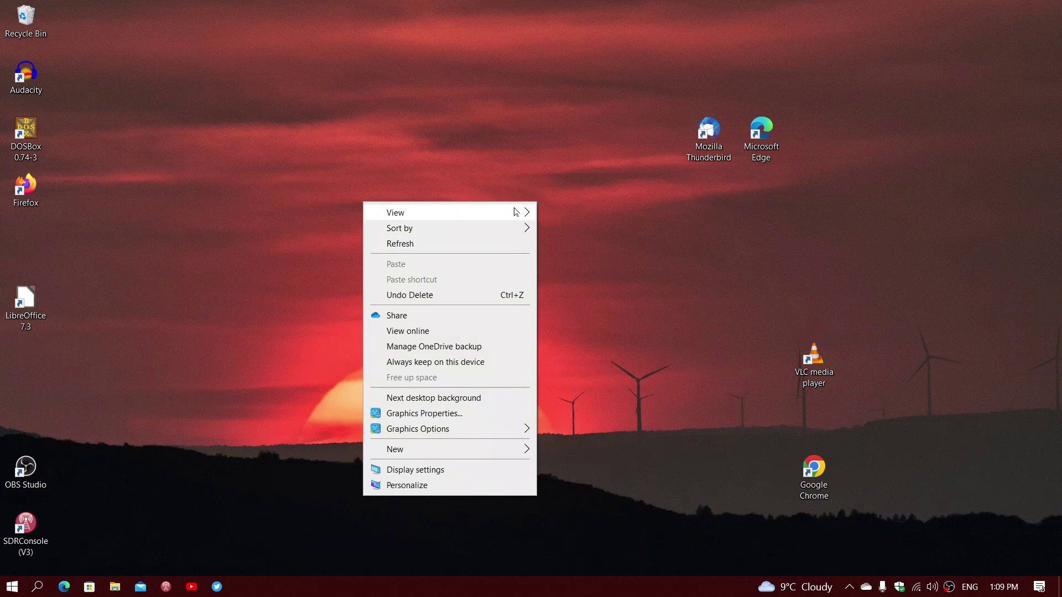
mouse_move(514, 213)
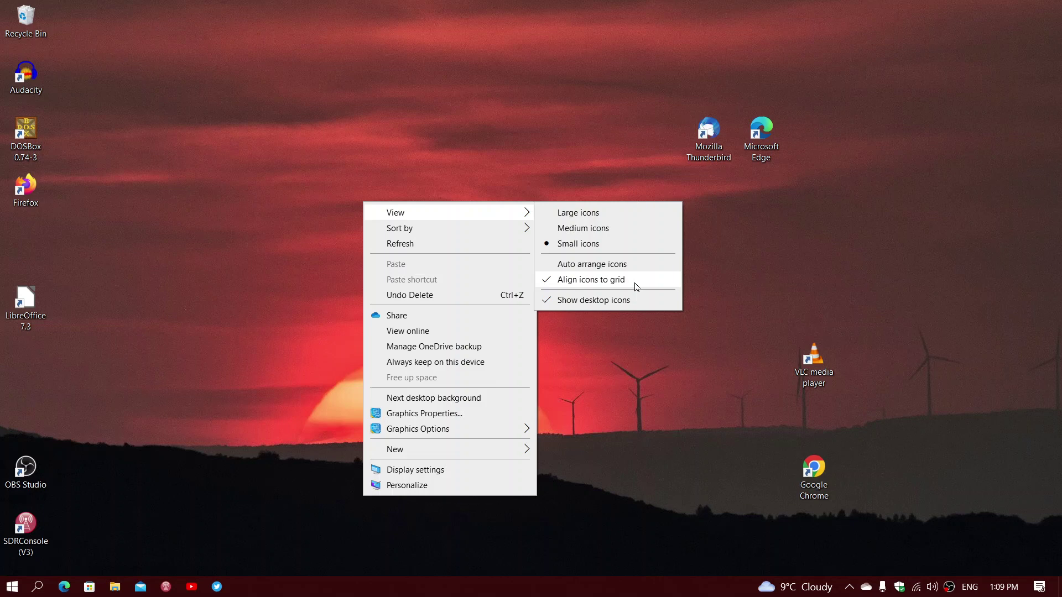
left_click(770, 287)
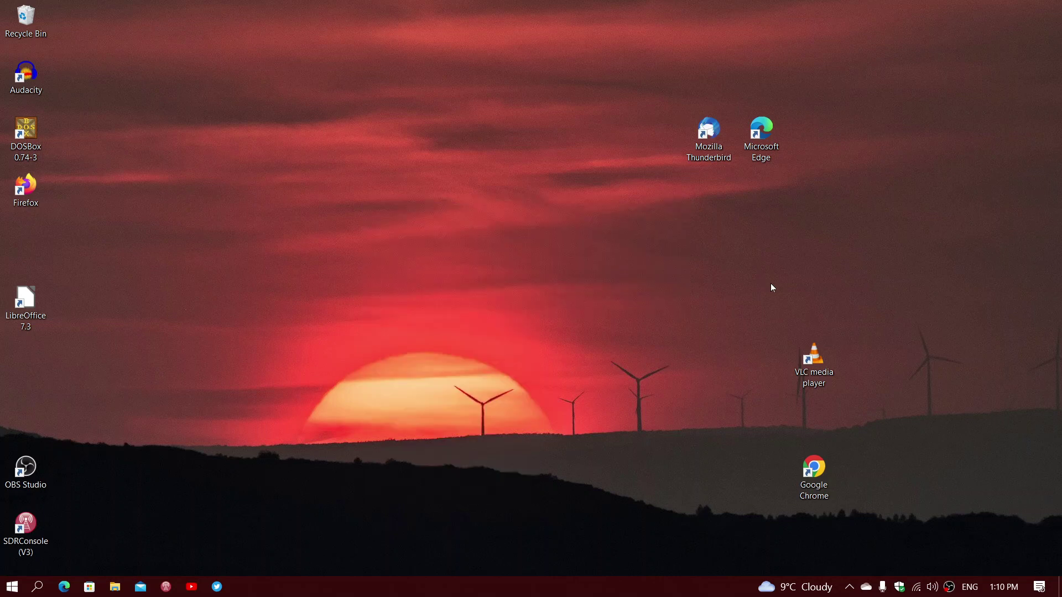
left_click_drag(708, 153, 710, 164)
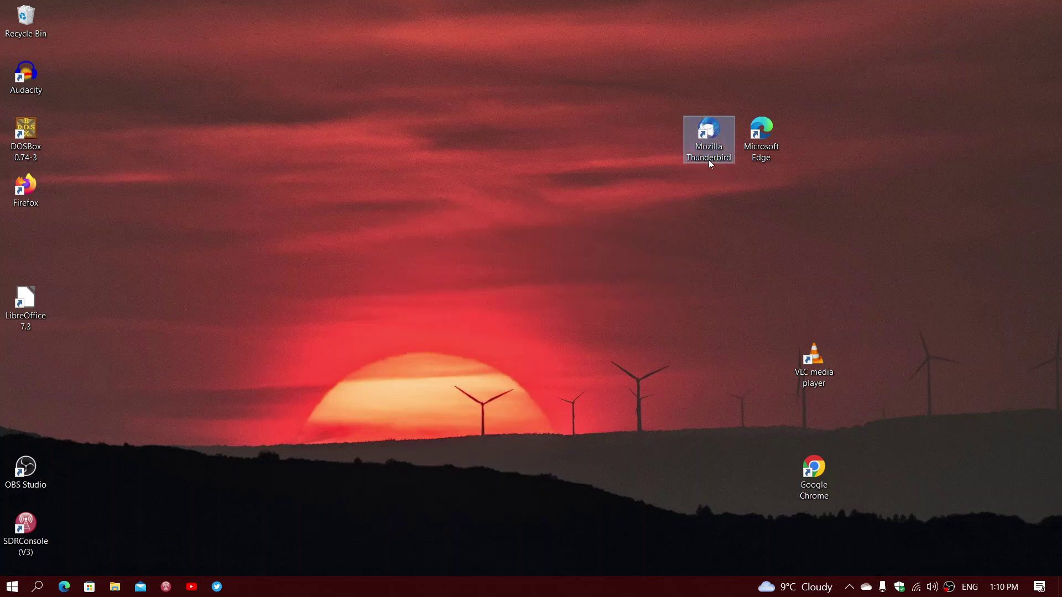
left_click_drag(722, 115, 714, 186)
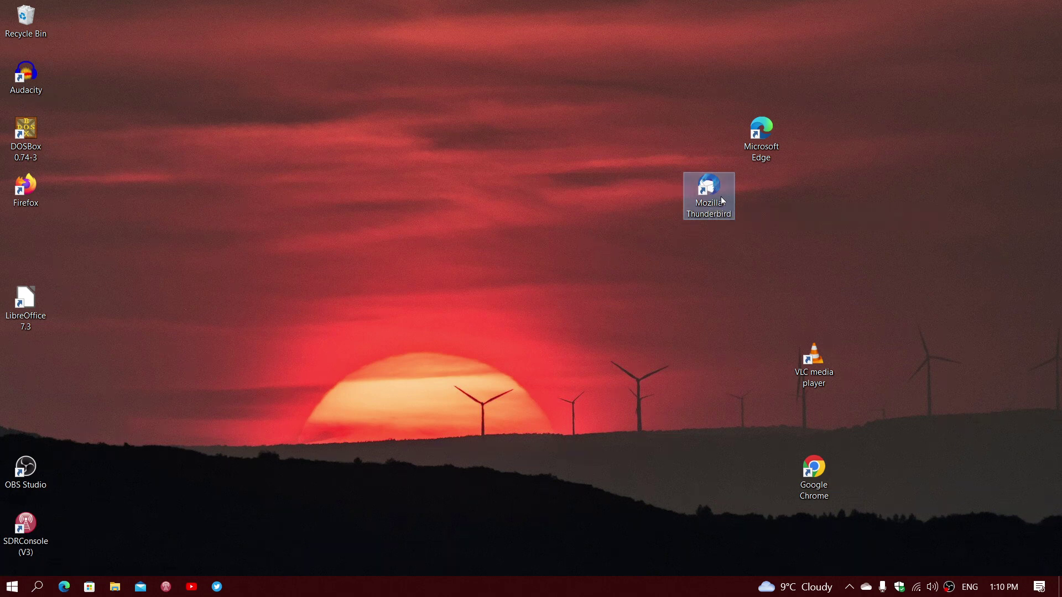
left_click_drag(723, 199, 721, 171)
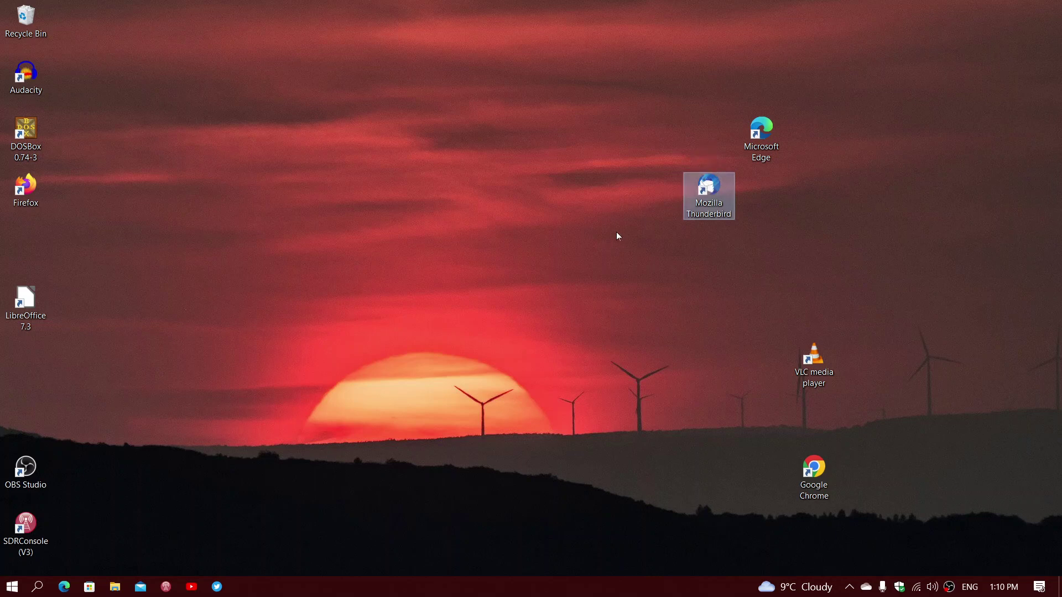
Step: Turn off Align icons to grid
right_click(617, 235)
mouse_move(600, 243)
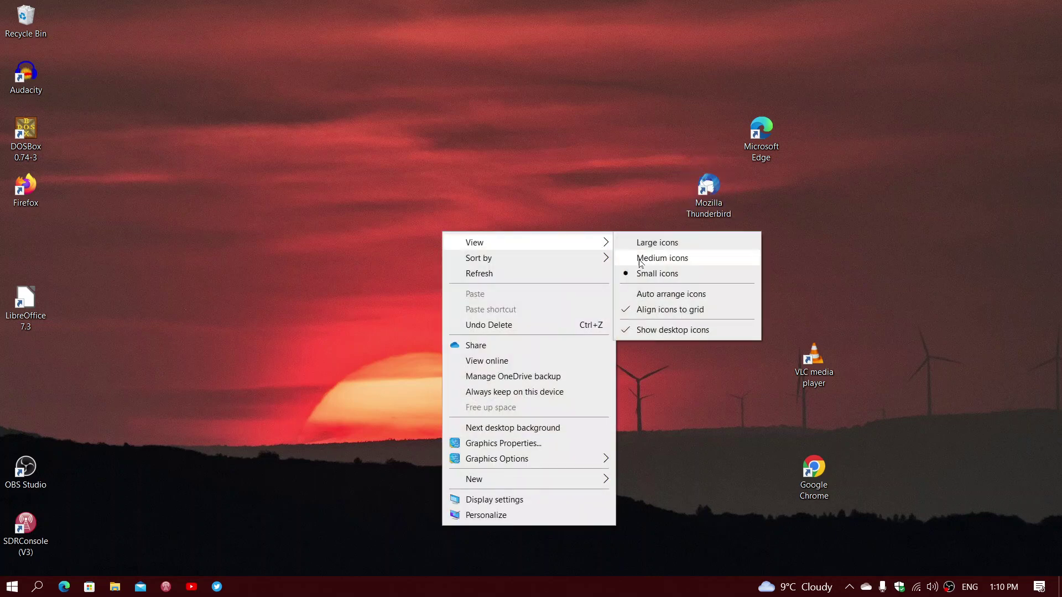
left_click(678, 311)
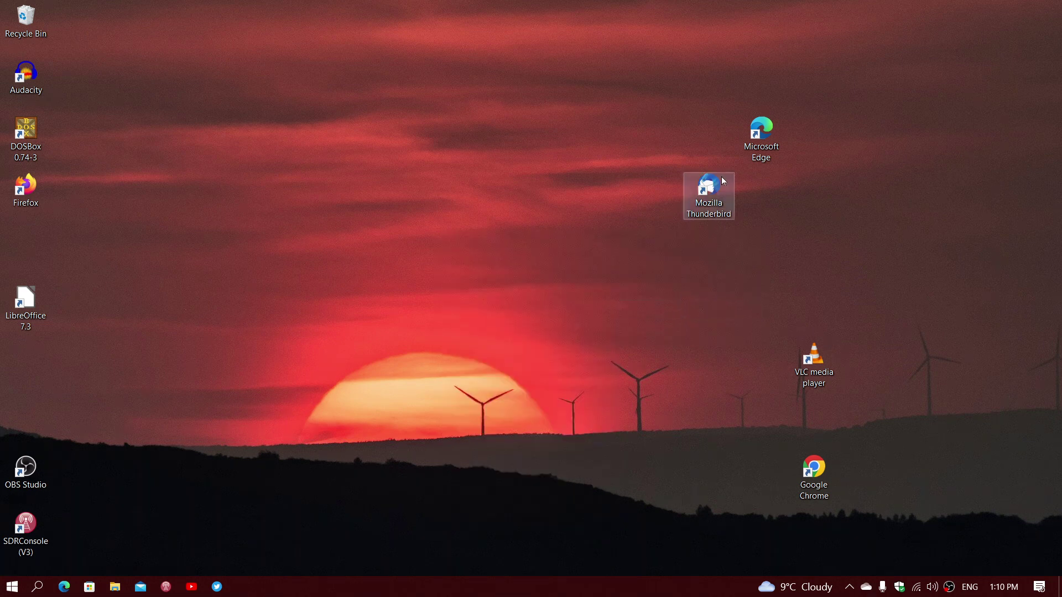
Step: Freely reposition Thunderbird and Edge slightly, VLC to the middle, Chrome to the right edge
left_click_drag(723, 181, 712, 172)
left_click_drag(770, 131, 755, 143)
left_click(756, 227)
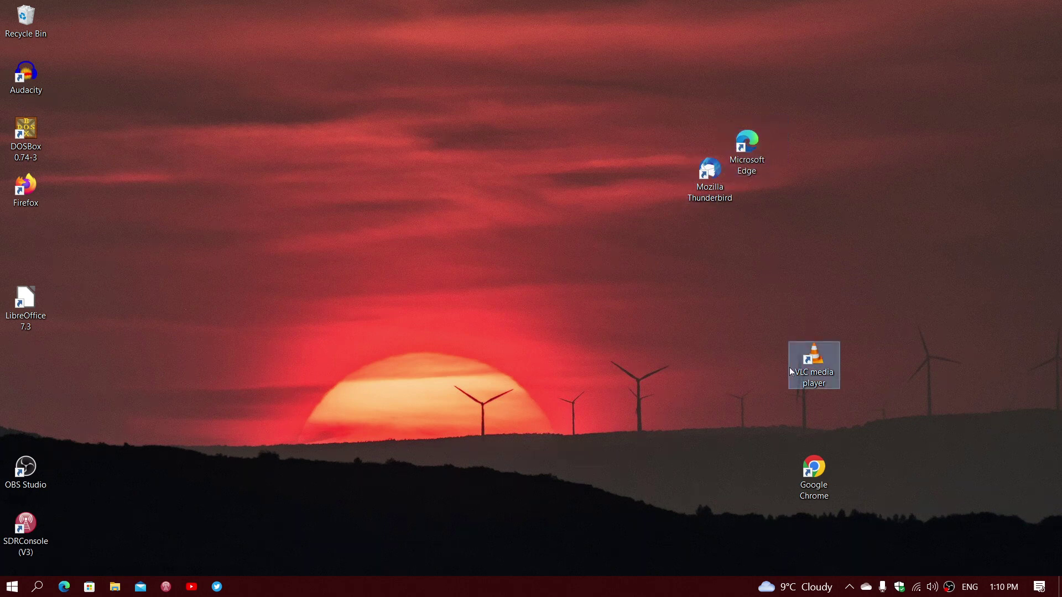
left_click_drag(790, 372, 559, 215)
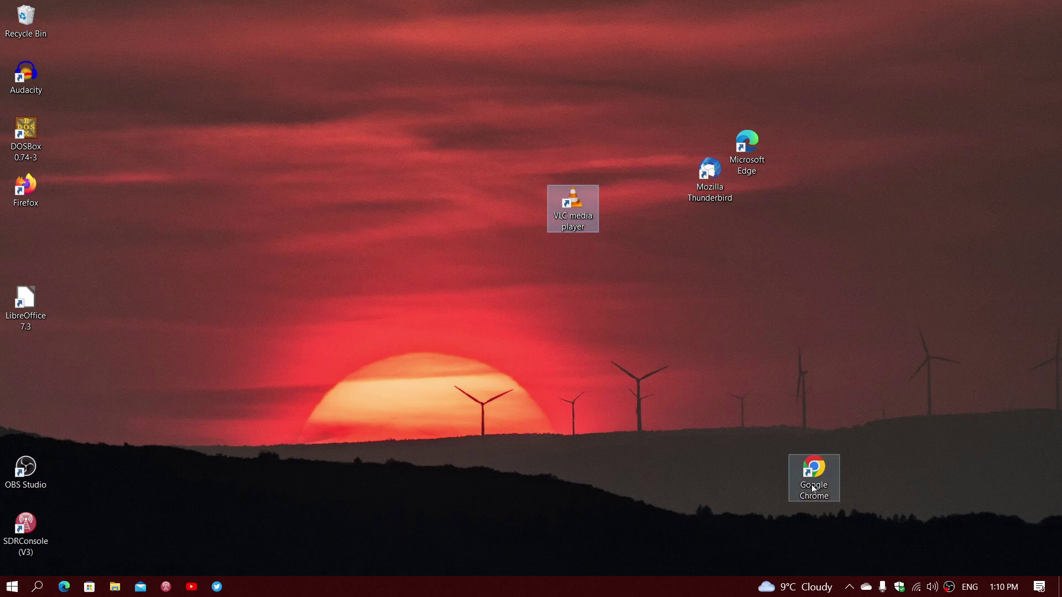
left_click_drag(813, 489, 962, 250)
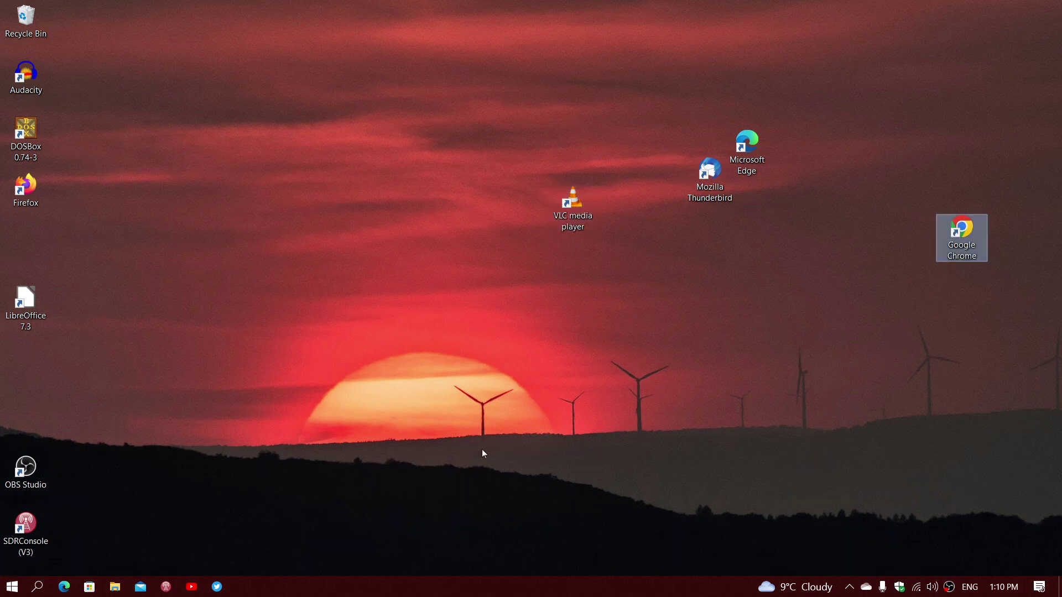
Step: Turn Auto arrange icons back on
right_click(579, 299)
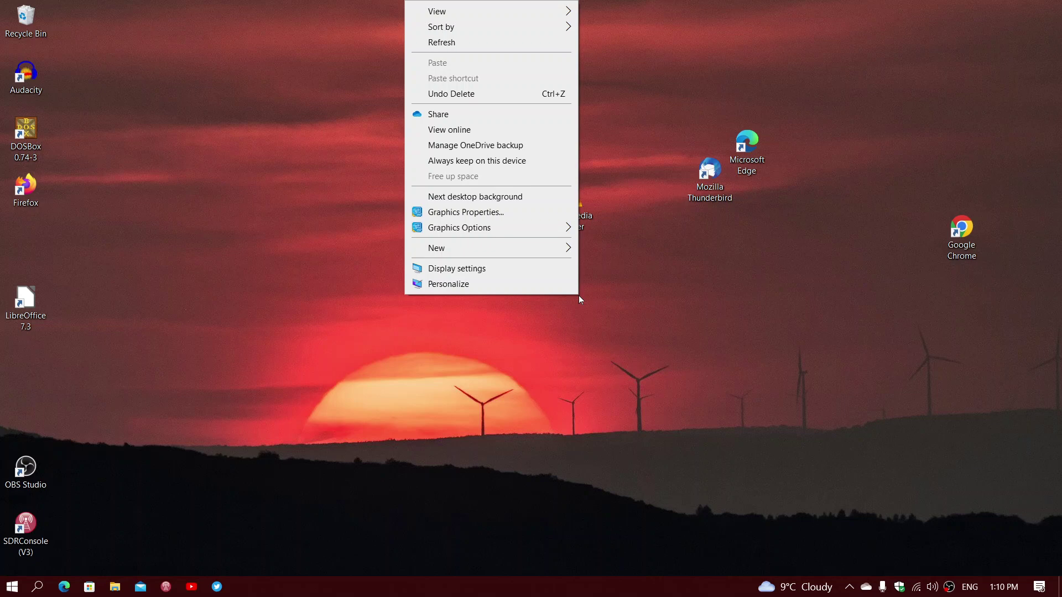
mouse_move(552, 13)
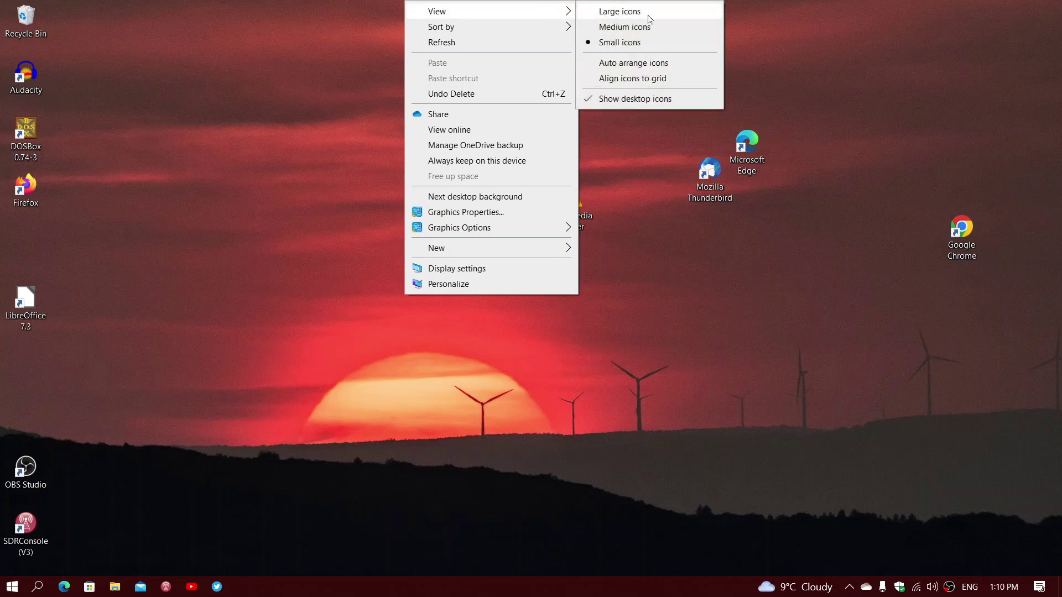
left_click(647, 64)
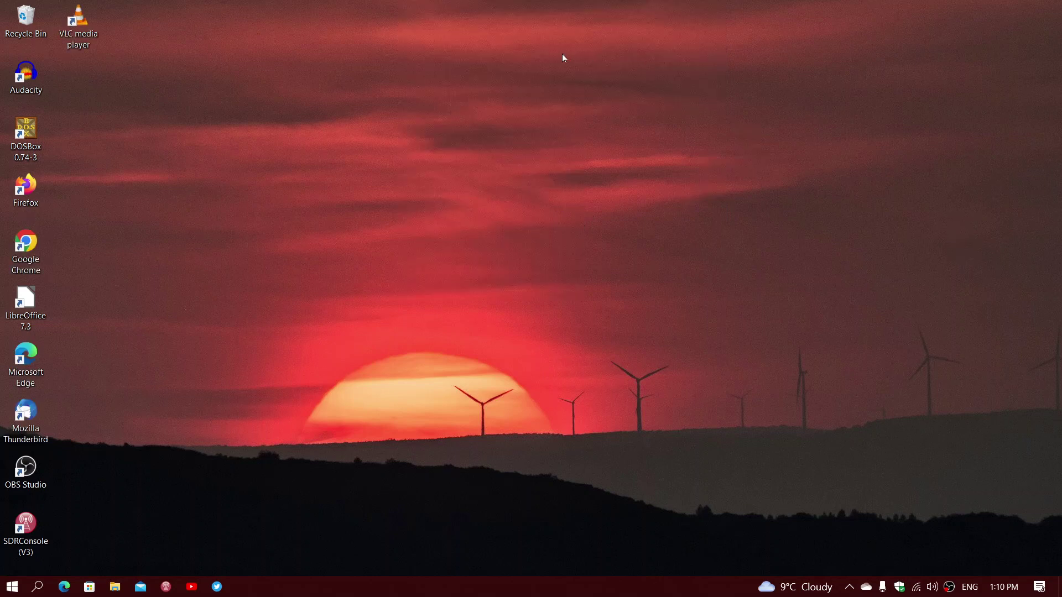
Step: Turn Align icons to grid back on
right_click(539, 99)
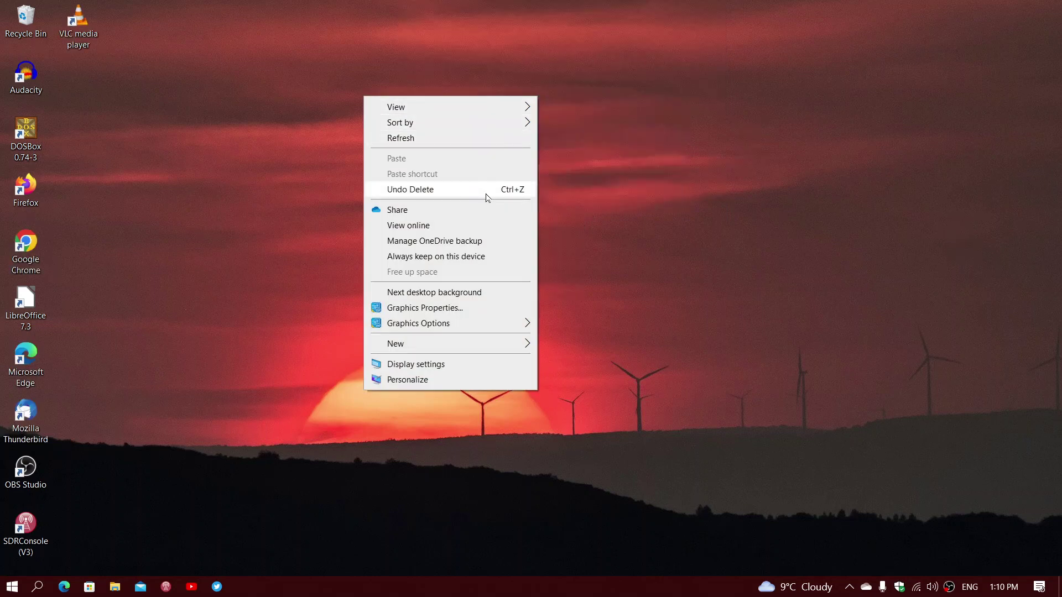
mouse_move(505, 107)
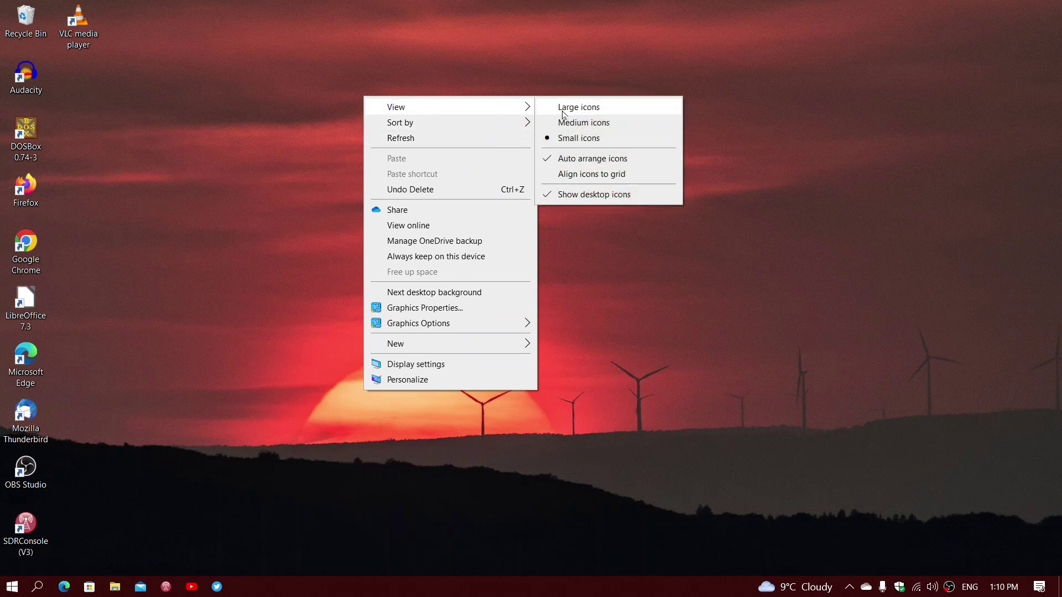
left_click(600, 173)
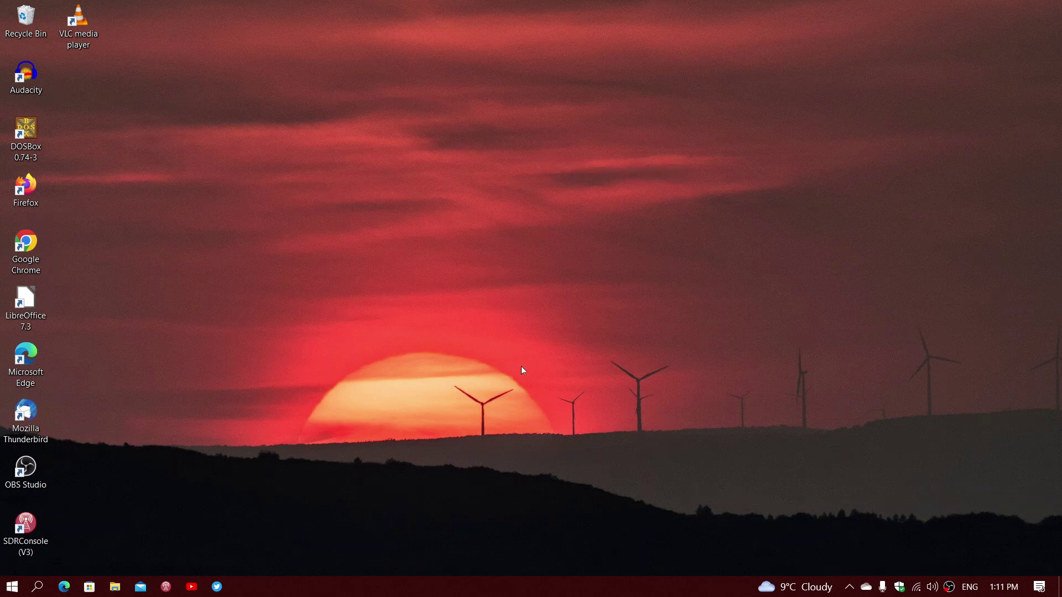
Step: Sort the desktop icons by Size, then by Item type
right_click(655, 254)
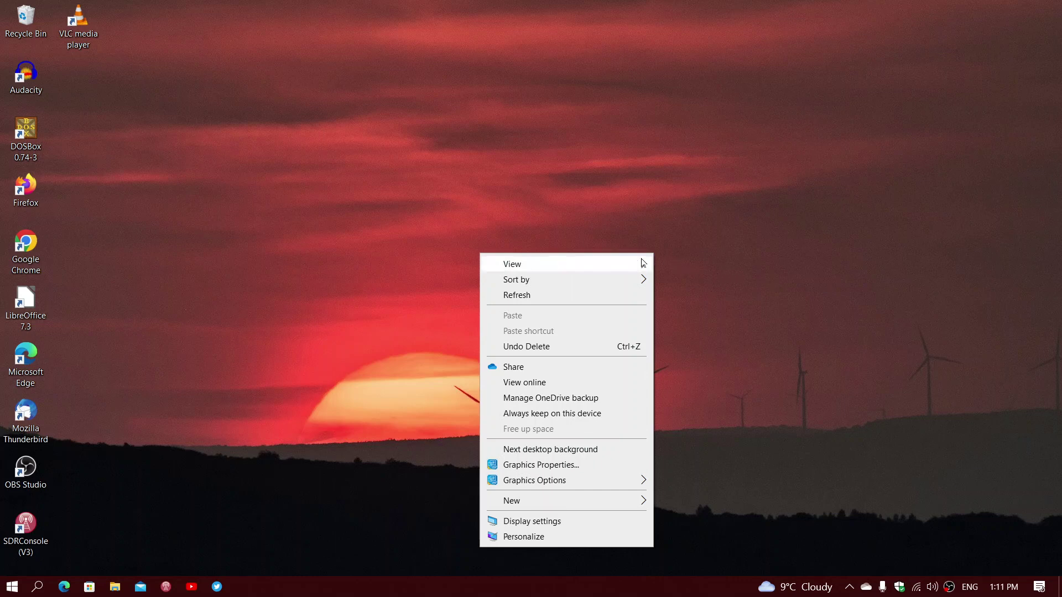
mouse_move(631, 265)
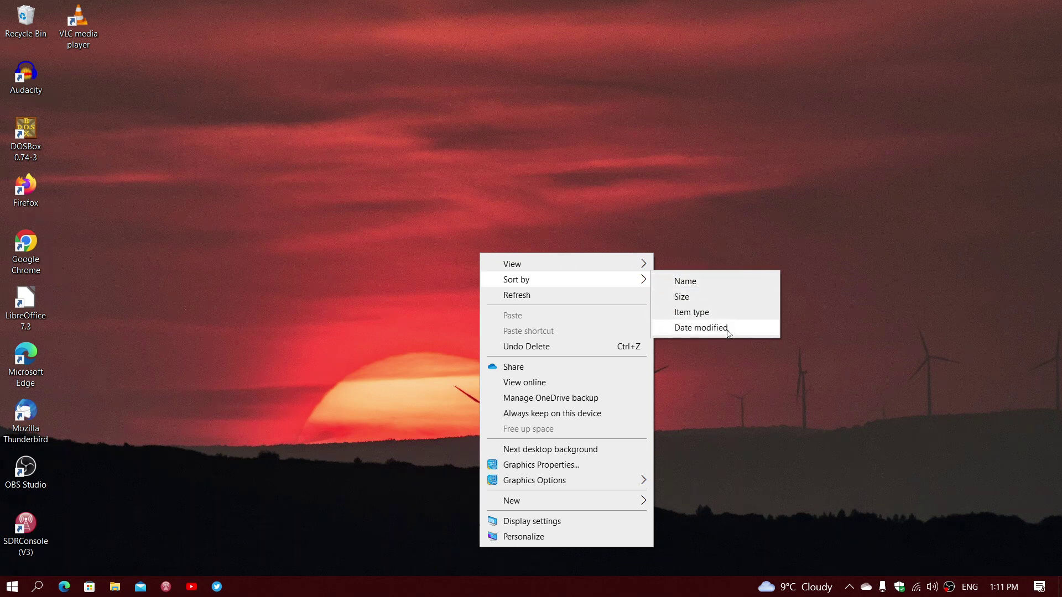
left_click(717, 297)
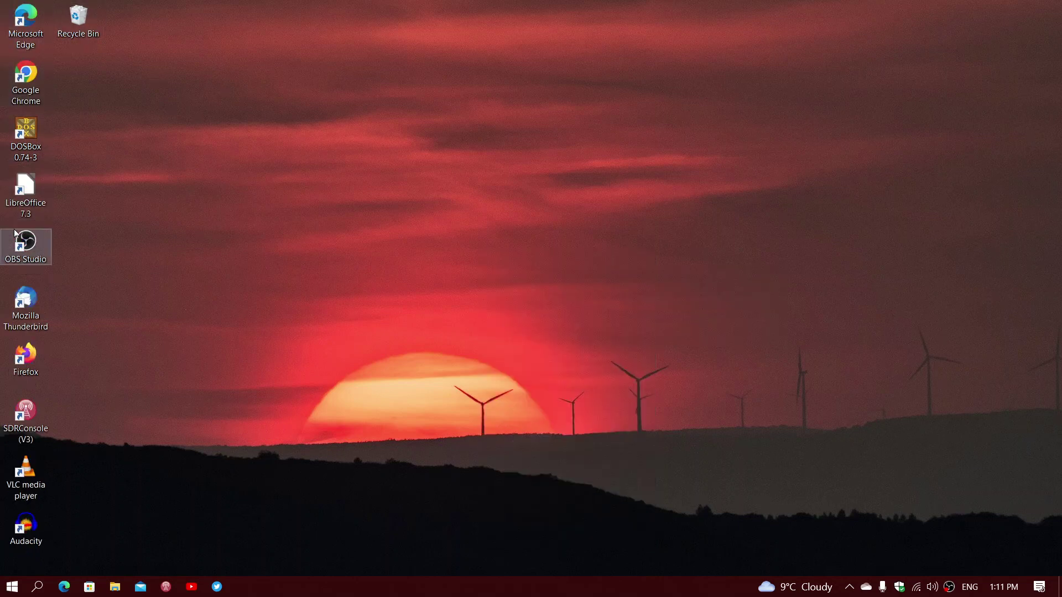
right_click(450, 141)
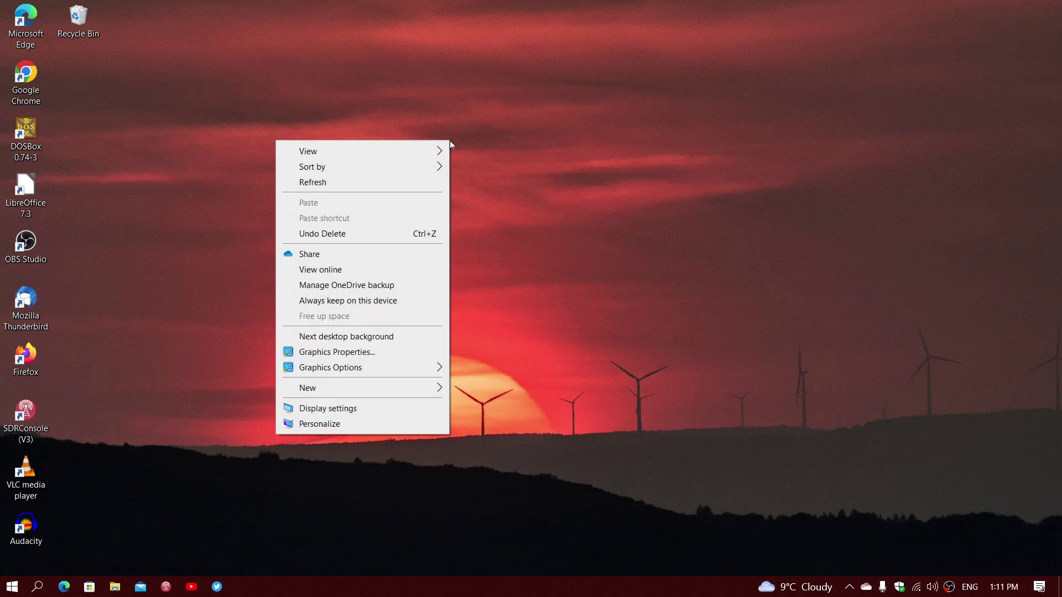
mouse_move(438, 173)
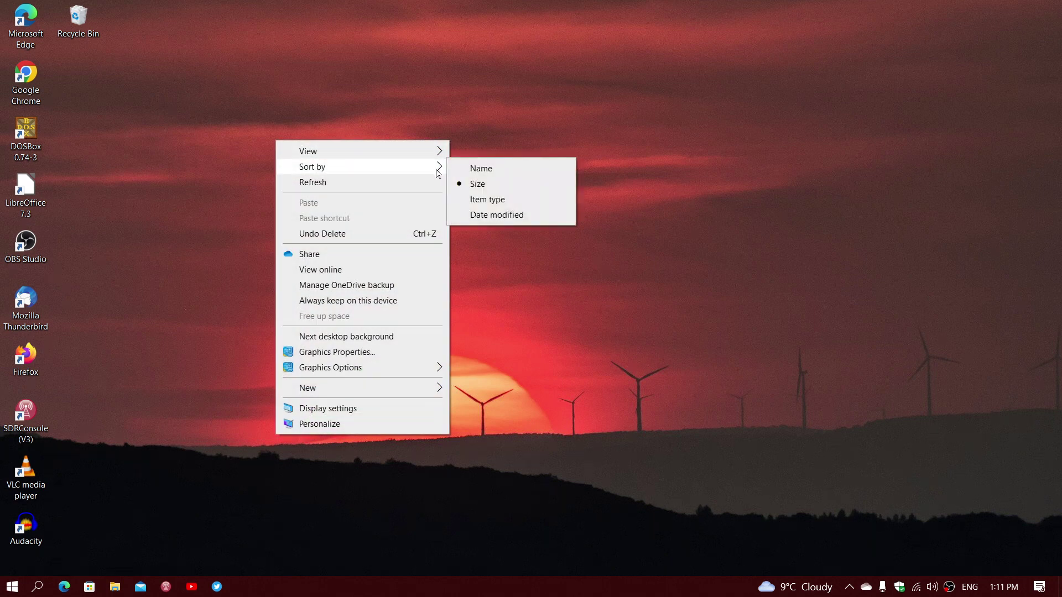
left_click(507, 200)
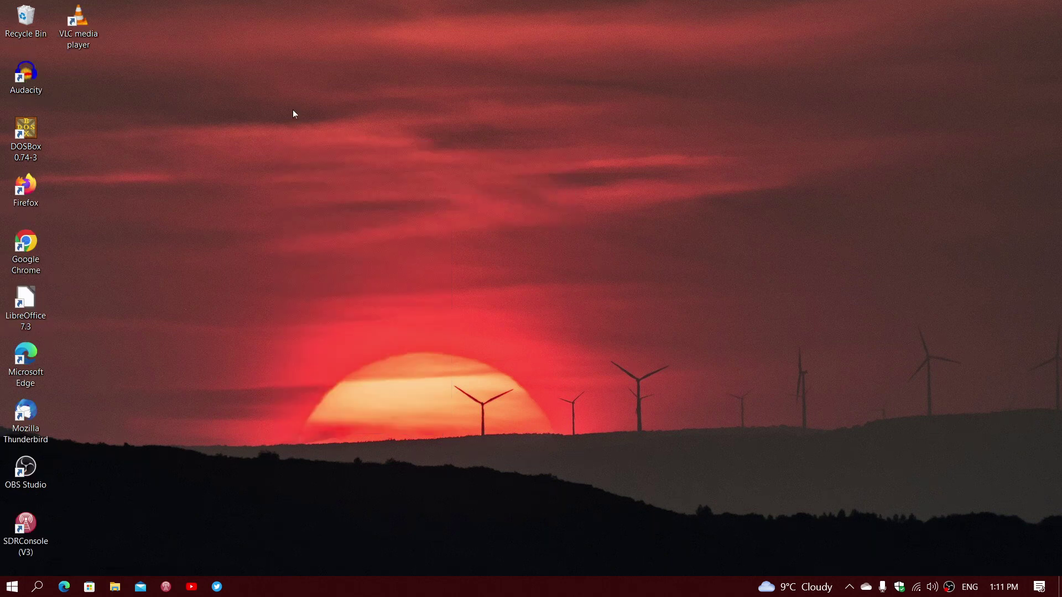
Step: Sort the desktop icons by Date modified, then finally by Name
right_click(465, 220)
mouse_move(437, 252)
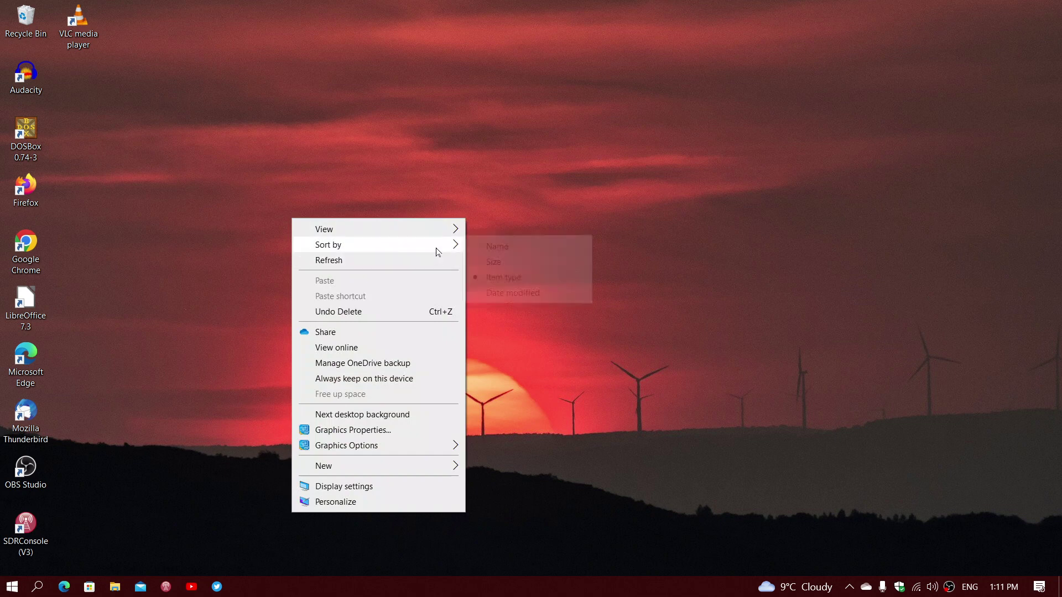
left_click(515, 294)
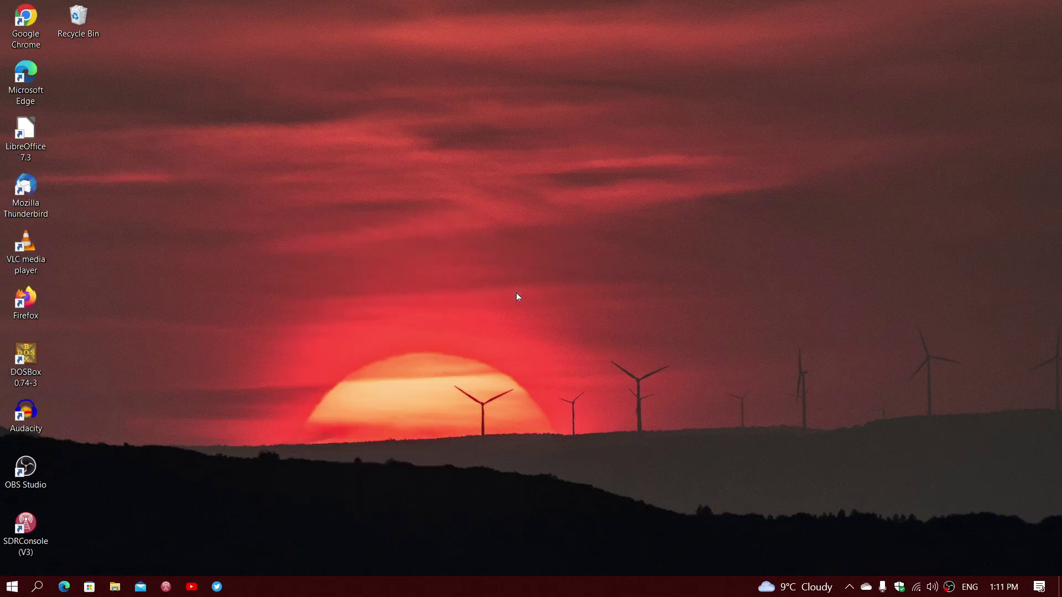
right_click(418, 216)
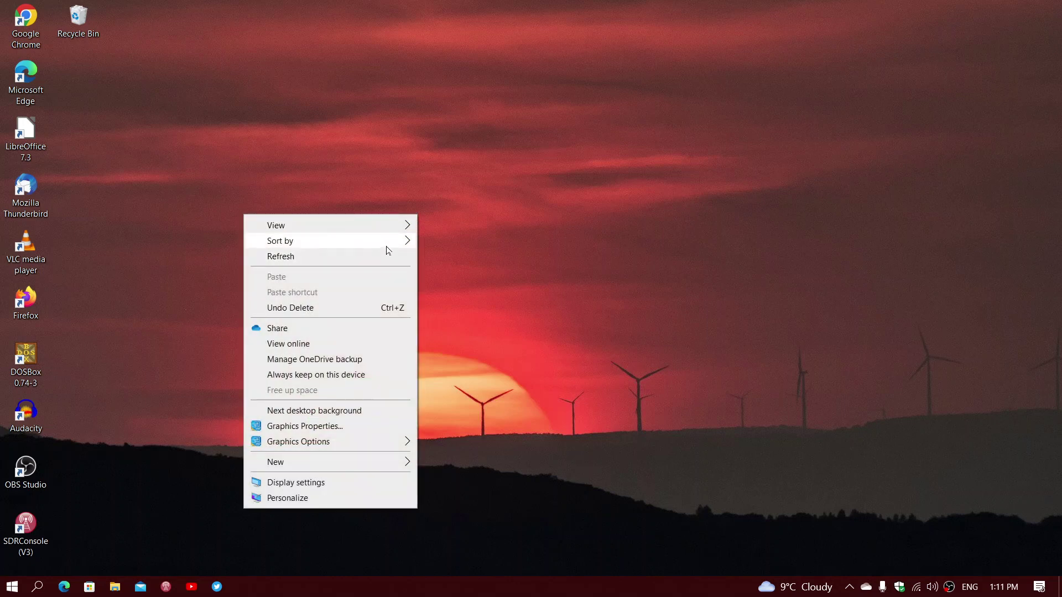
mouse_move(388, 250)
left_click(463, 244)
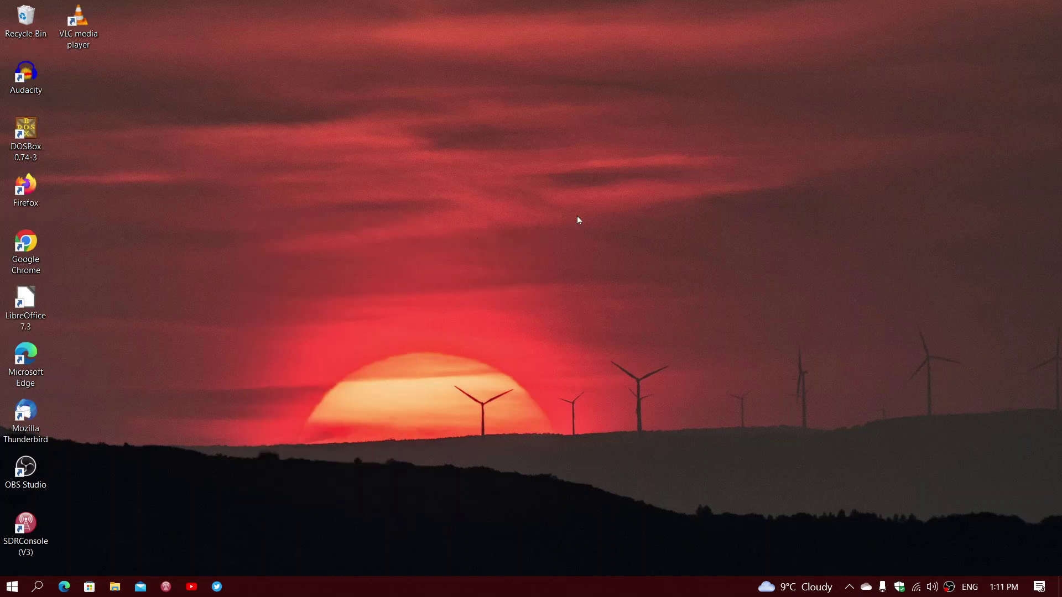